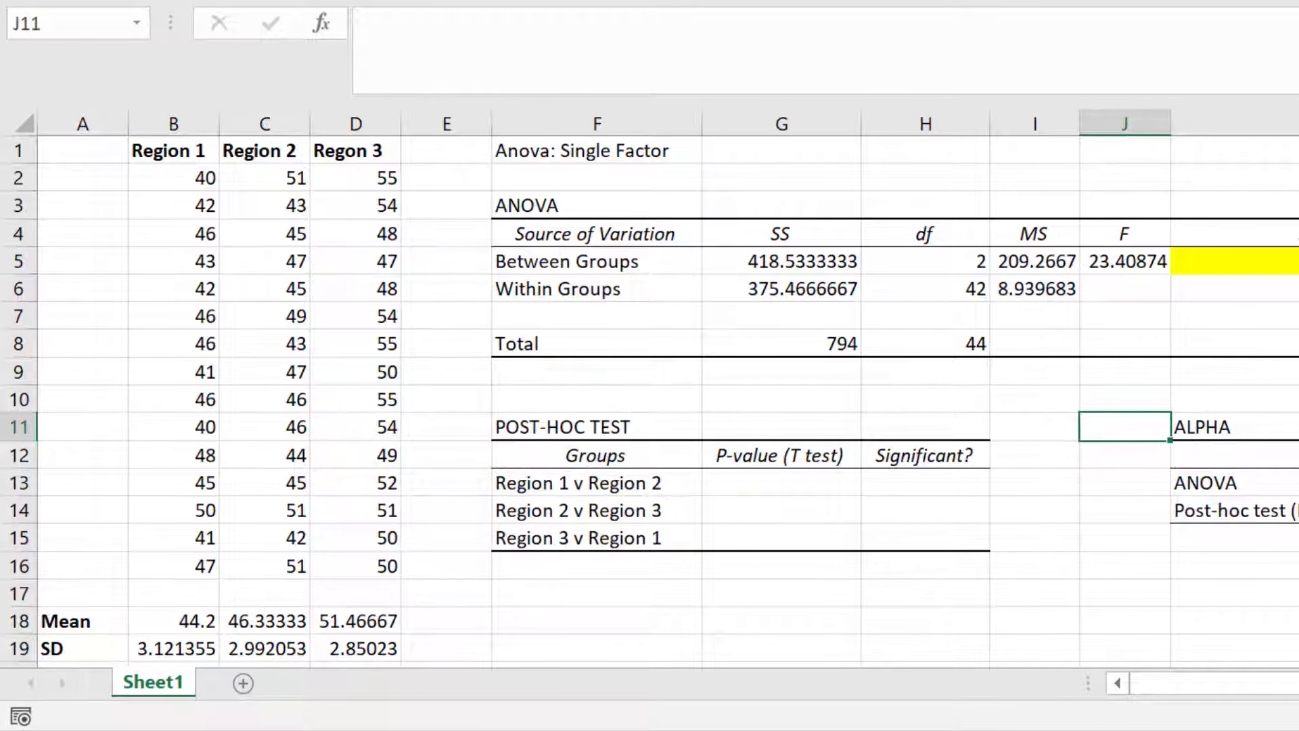
Enter =TTEST(B2:B16,C2:C16,2,2) in G13, giving the Region 1 v Region 2 p-value 0.0663048630.
click(777, 479)
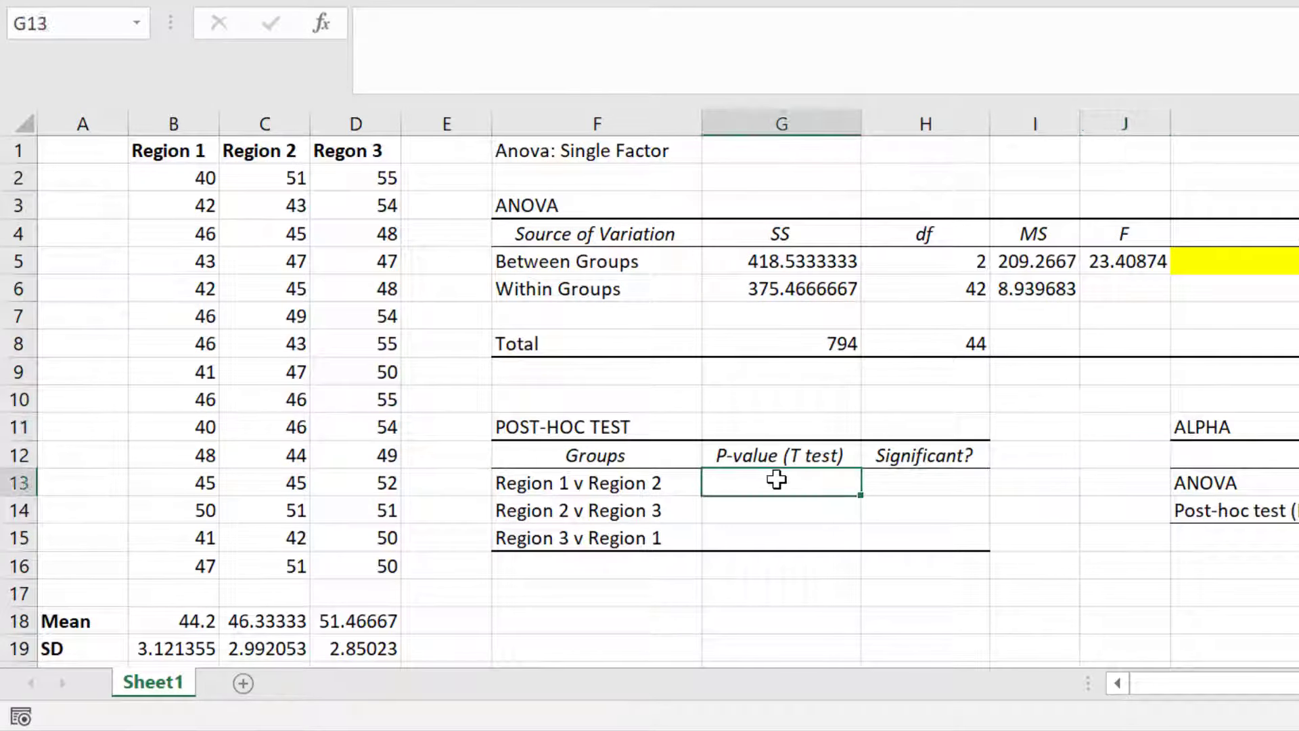
text(=T)
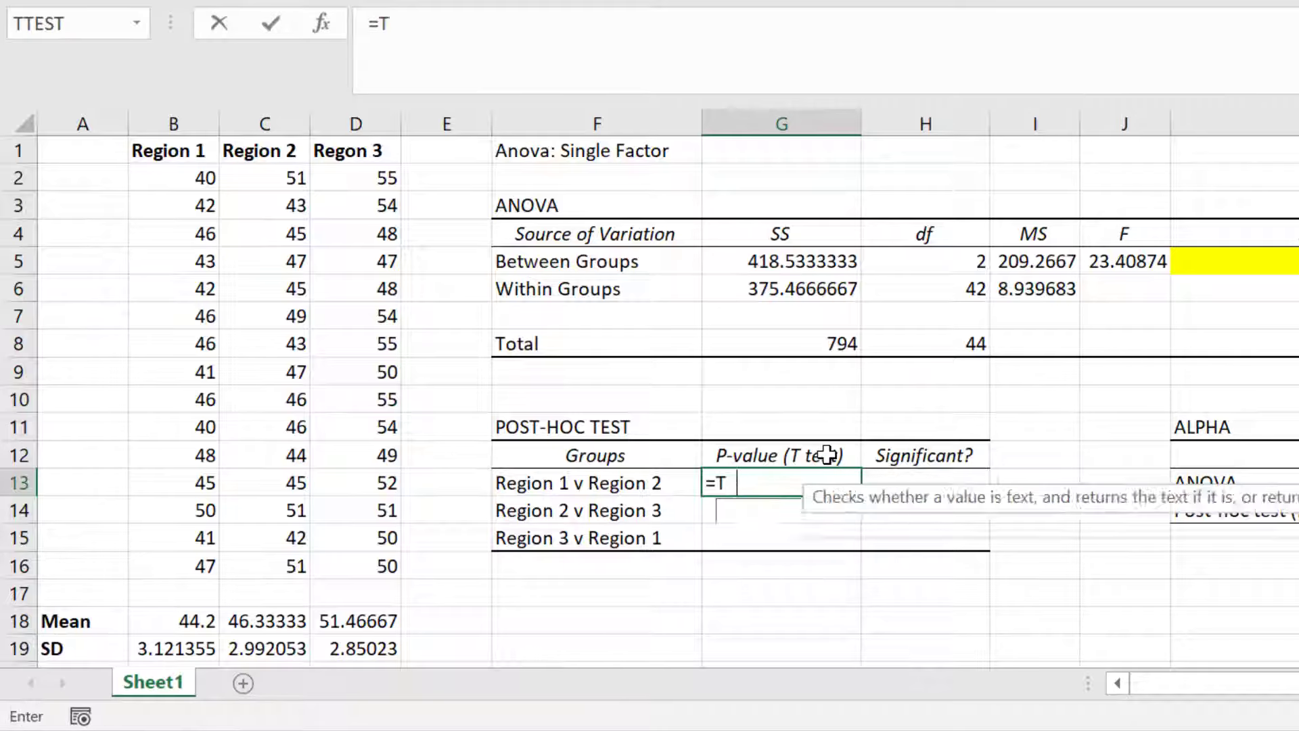
text(TEST()
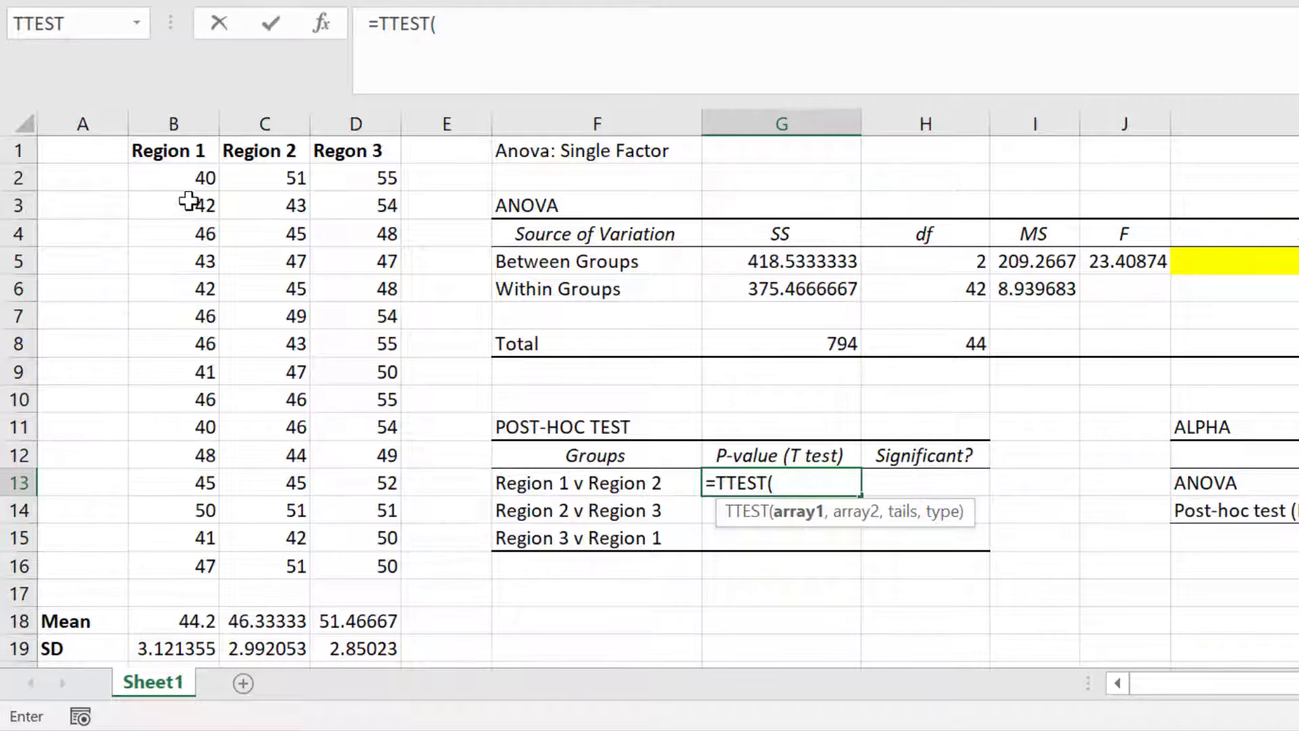
drag(198, 175, 187, 560)
text(,)
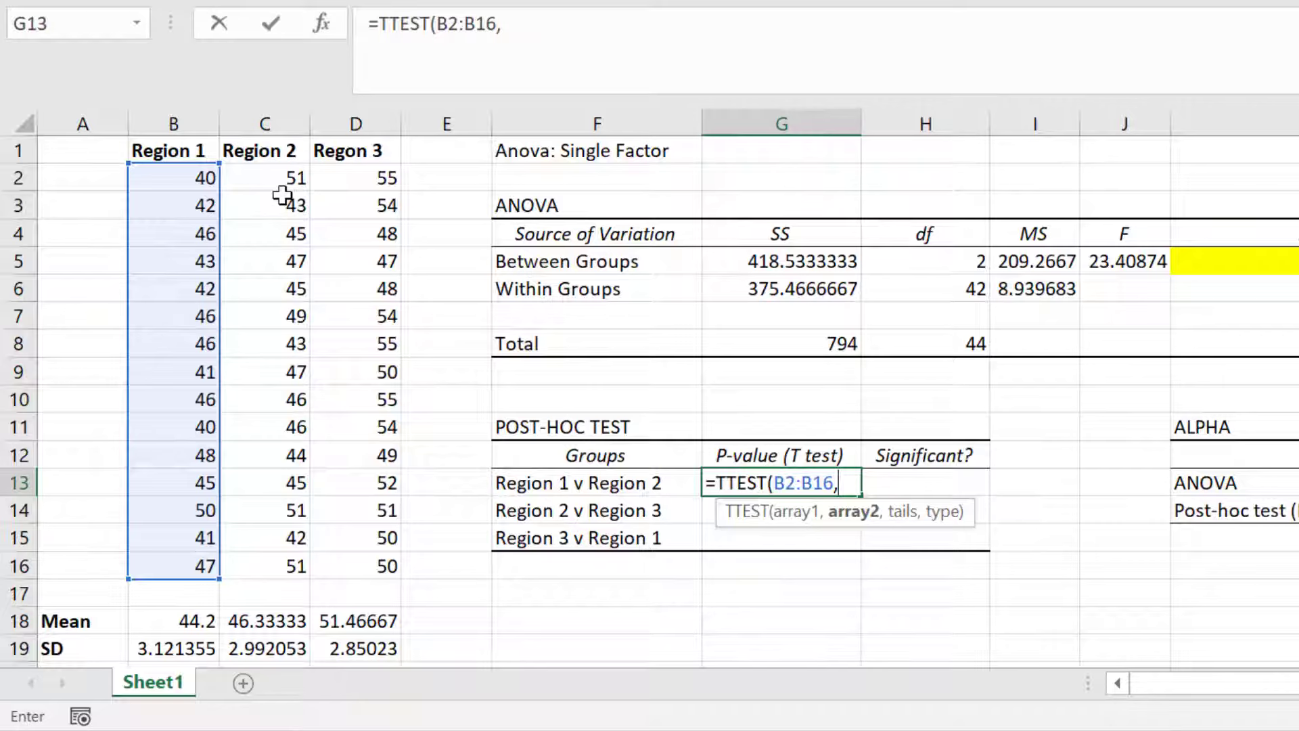
drag(284, 177, 268, 570)
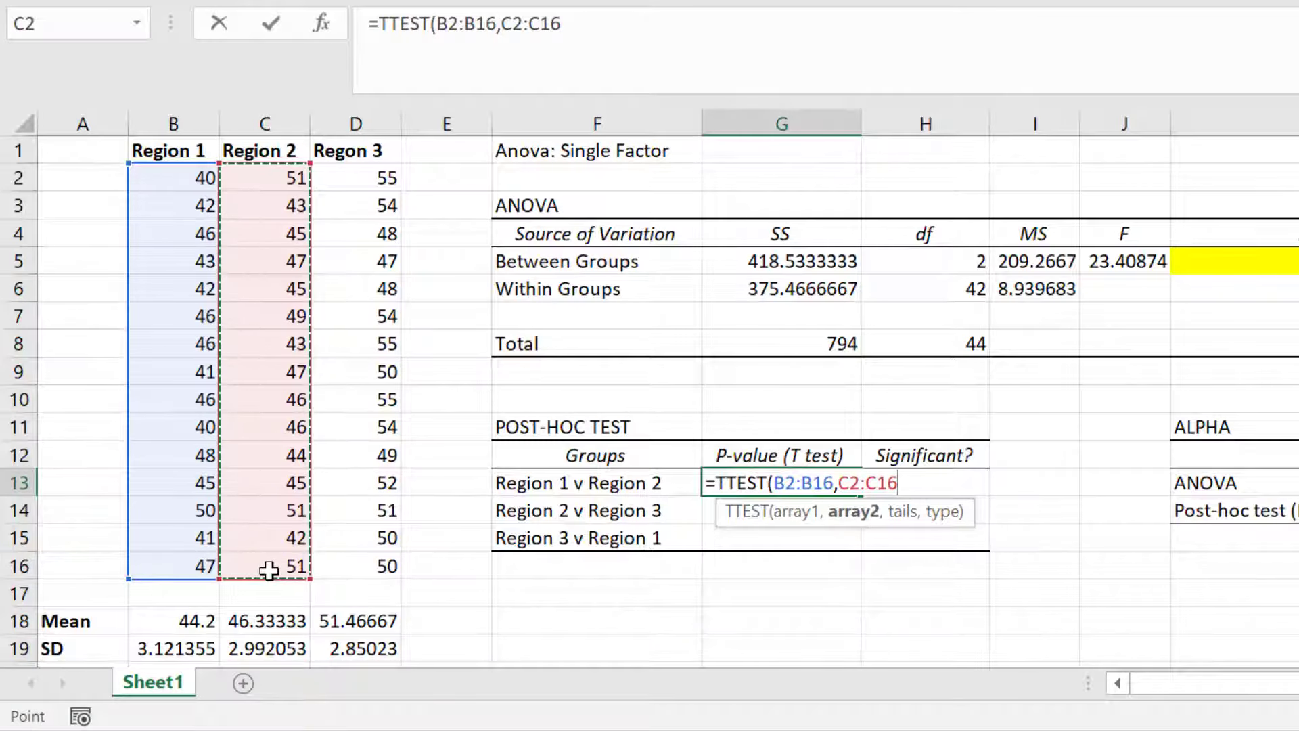
text(,)
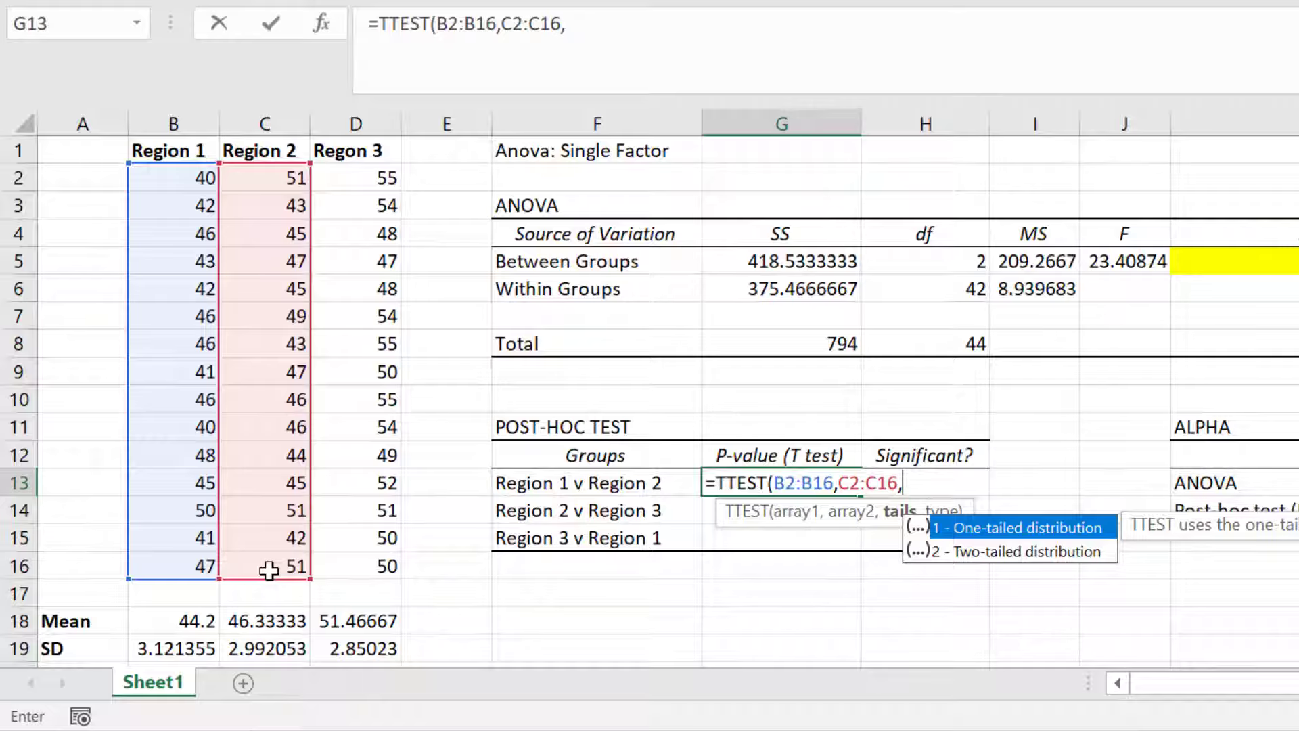
text(2,)
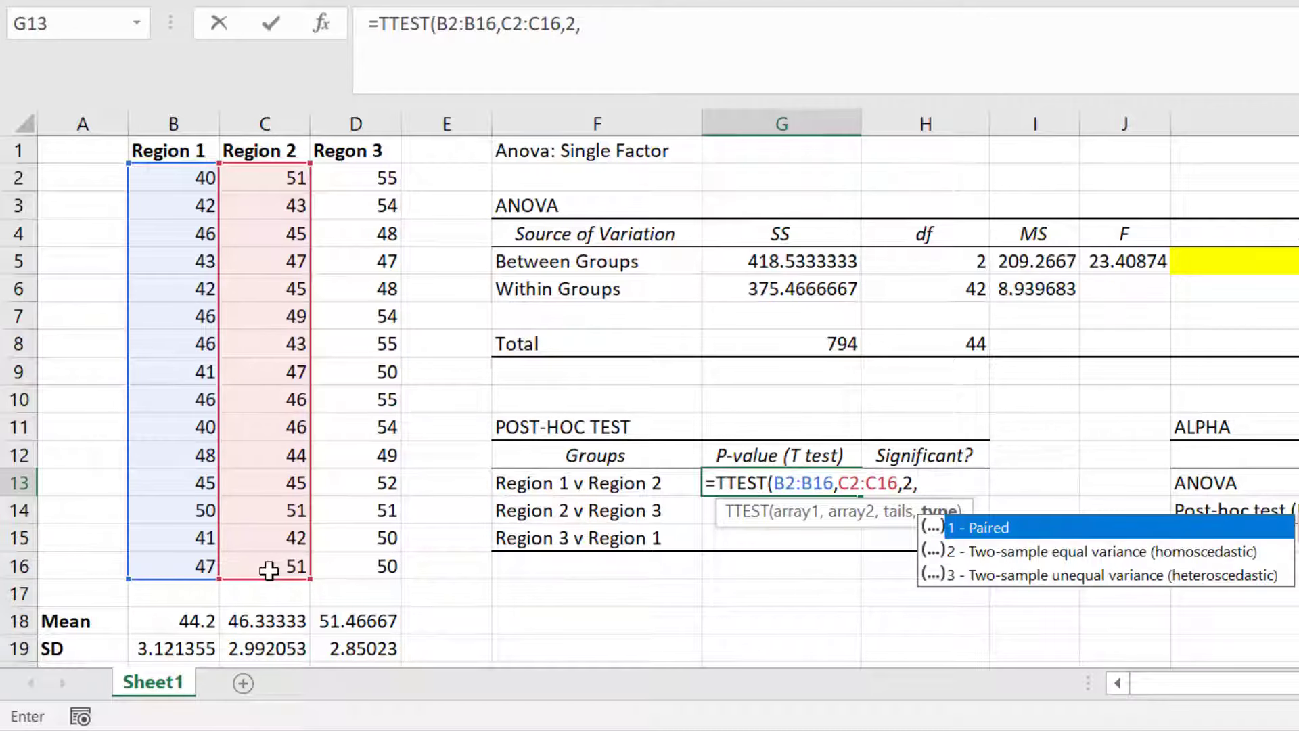
text(2)
text())
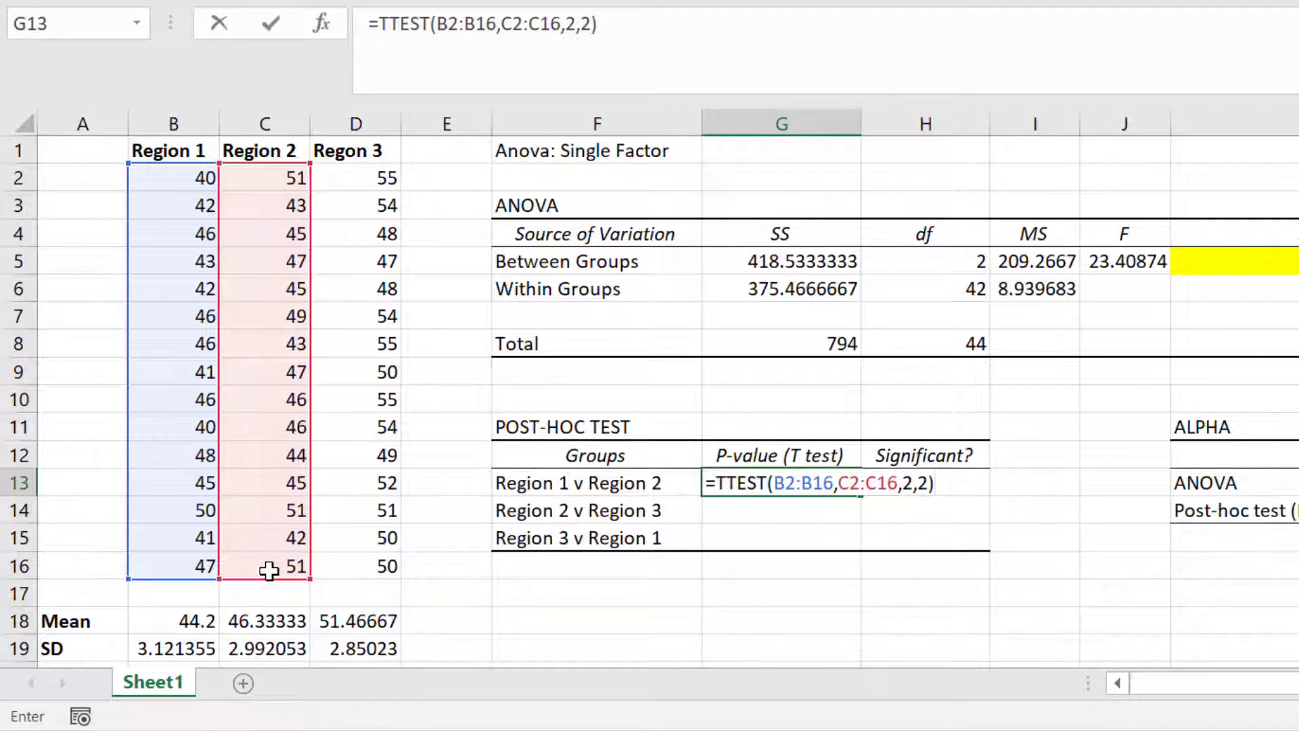
key(Return)
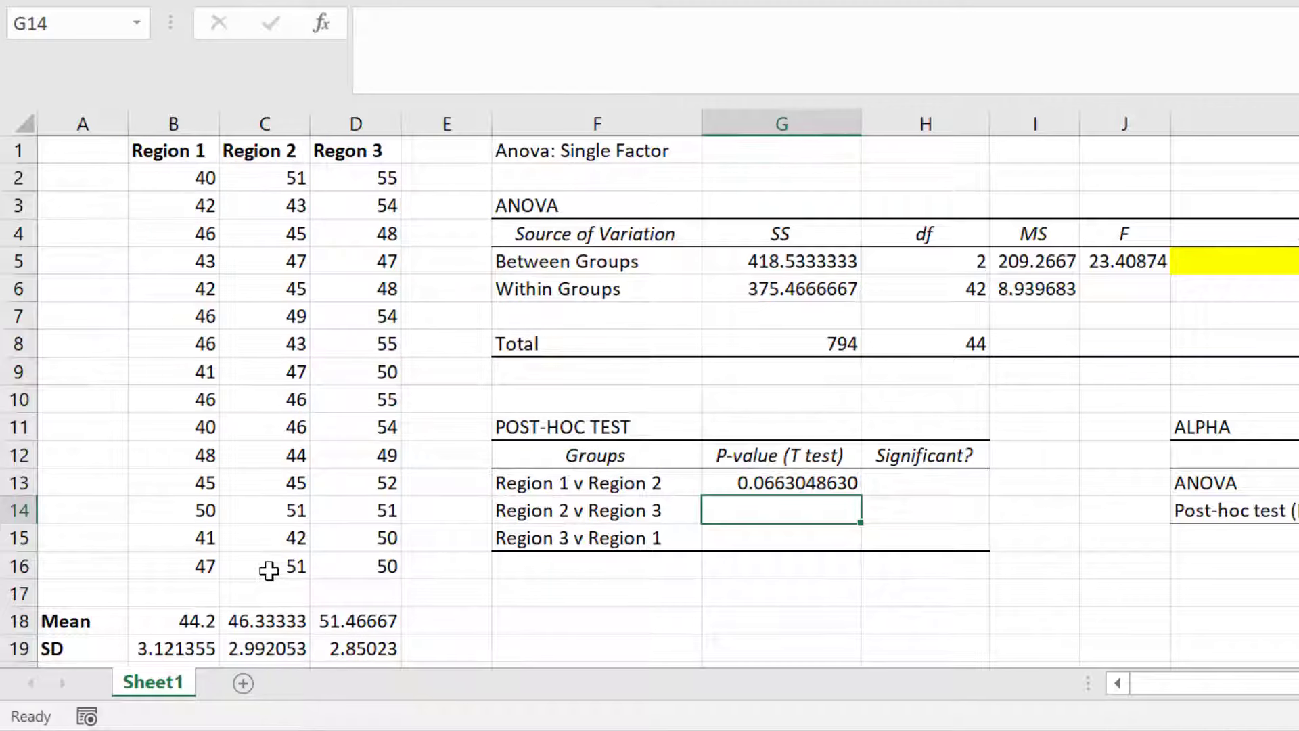
Enter =TTEST(C2:C16,D2:D16,2,2) in G14 for the Region 2 v Region 3 p-value.
text(=TTEST)
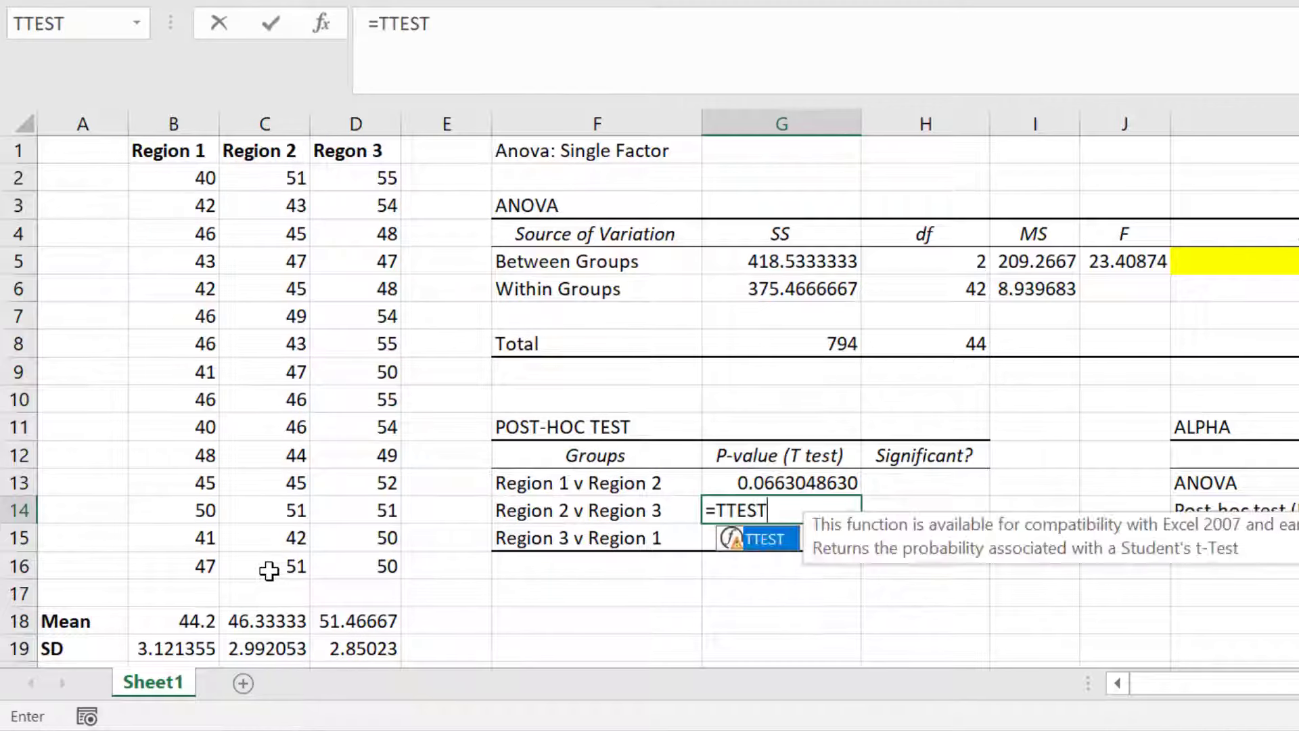
text(()
drag(268, 178, 269, 567)
text(,)
drag(365, 178, 365, 567)
text(,2,2))
key(Return)
Build =TTEST(D2:D16,B2:B16,2,2) in G15 for the Region 3 v Region 1 p-value.
text(=T)
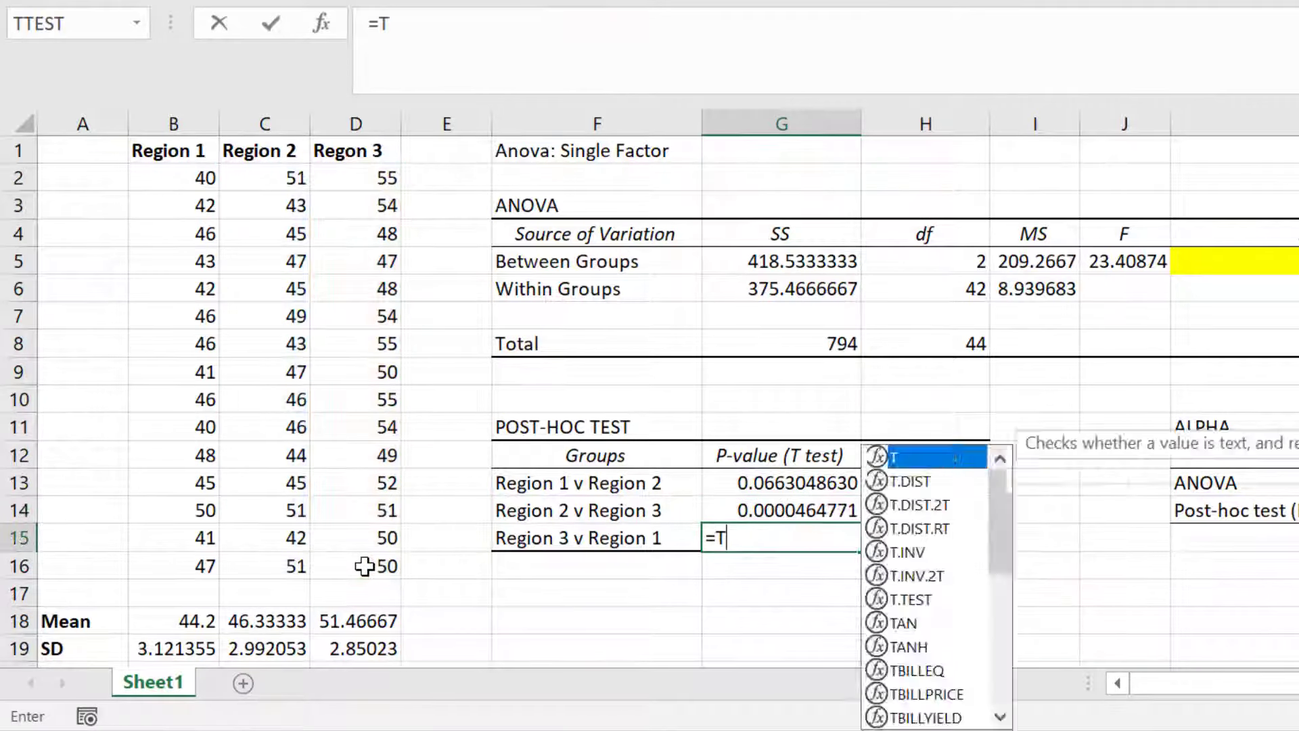
text(TEST()
drag(368, 180, 365, 567)
text(,)
drag(180, 180, 194, 556)
text(,2,2)
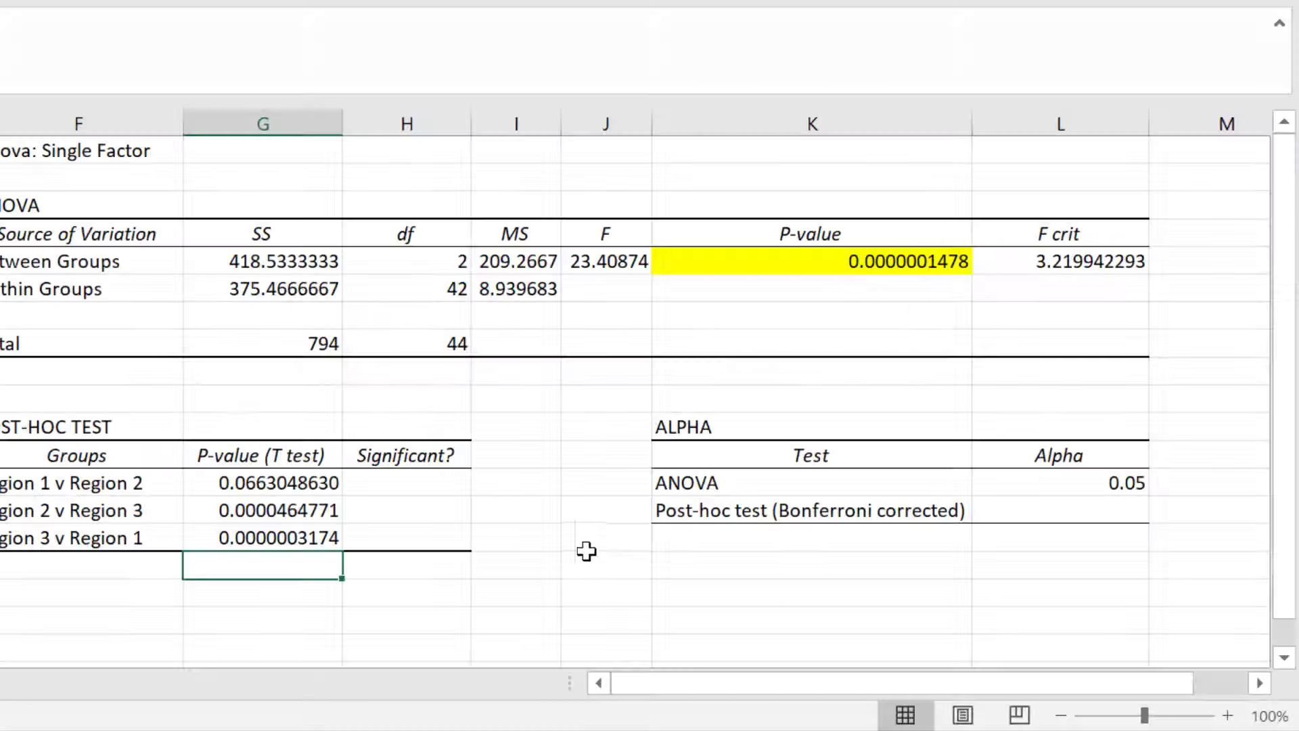
Enter =L13/3 in L14 for a Bonferroni-corrected alpha of 0.016666667.
click(993, 506)
text(=)
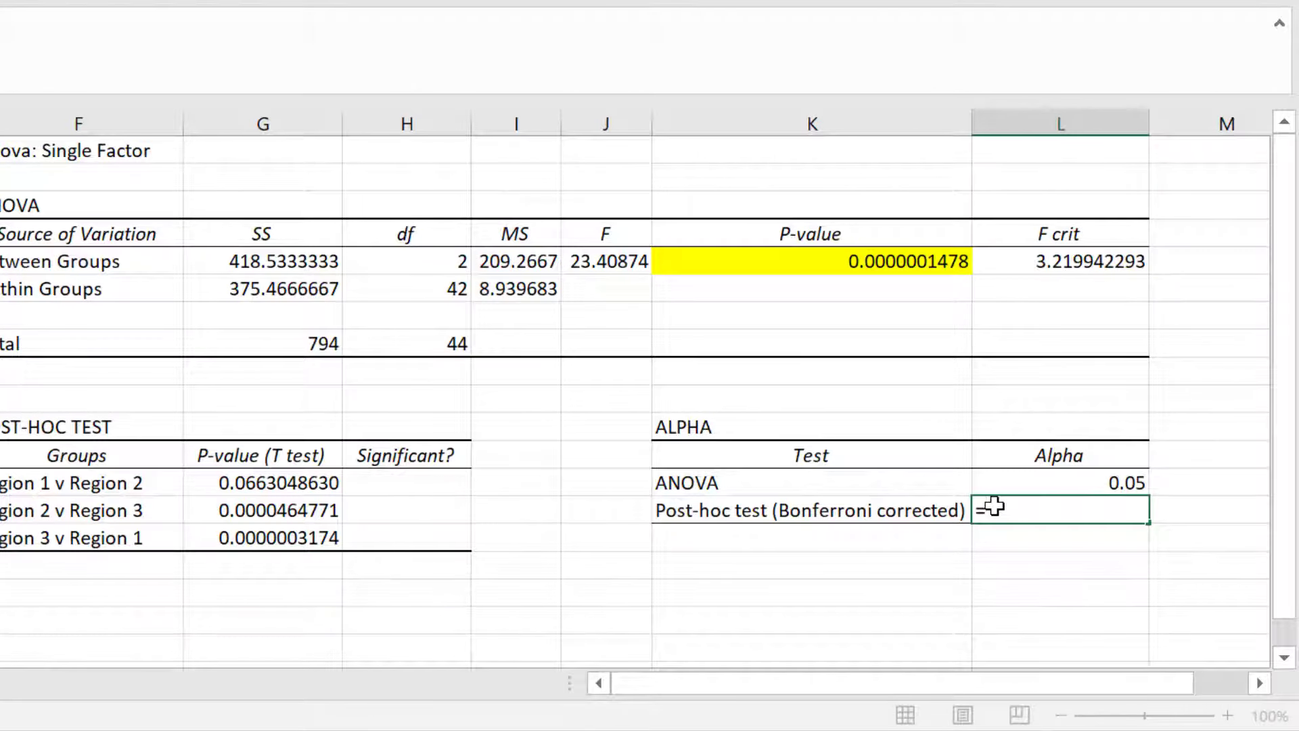
click(1048, 480)
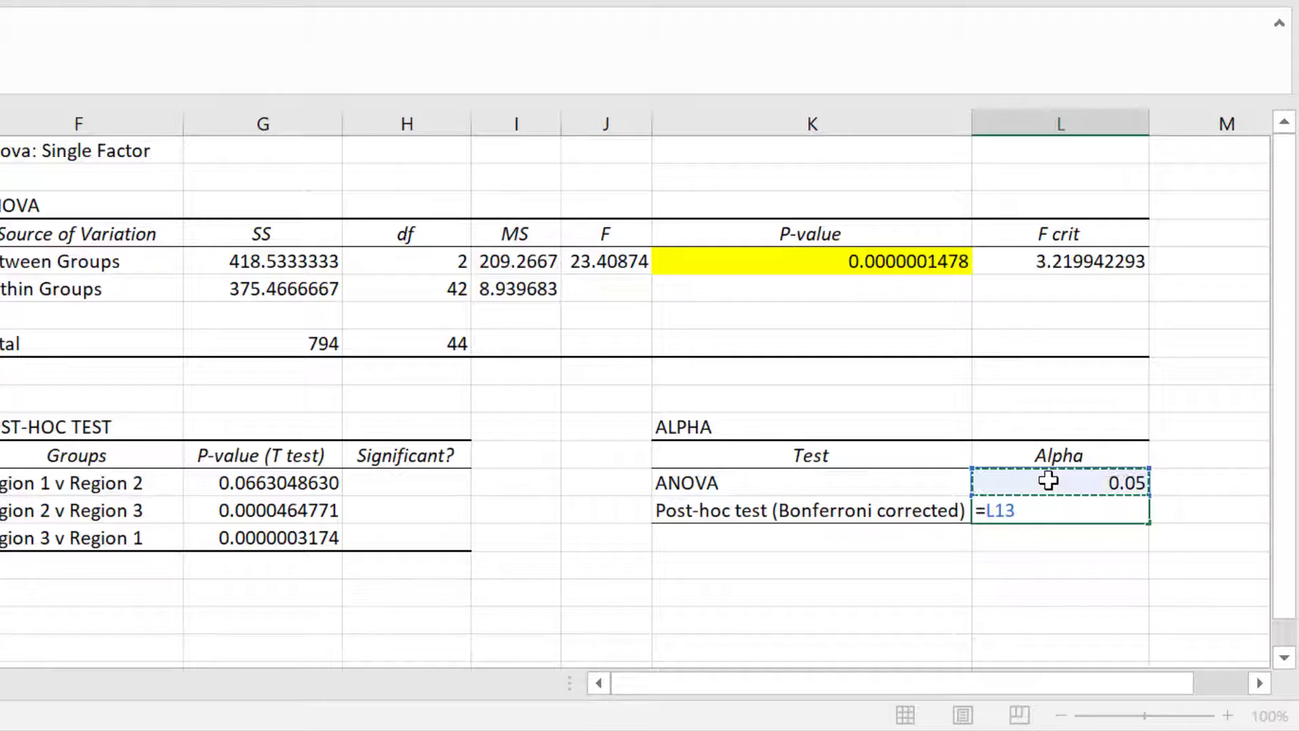
text(/3)
key(Return)
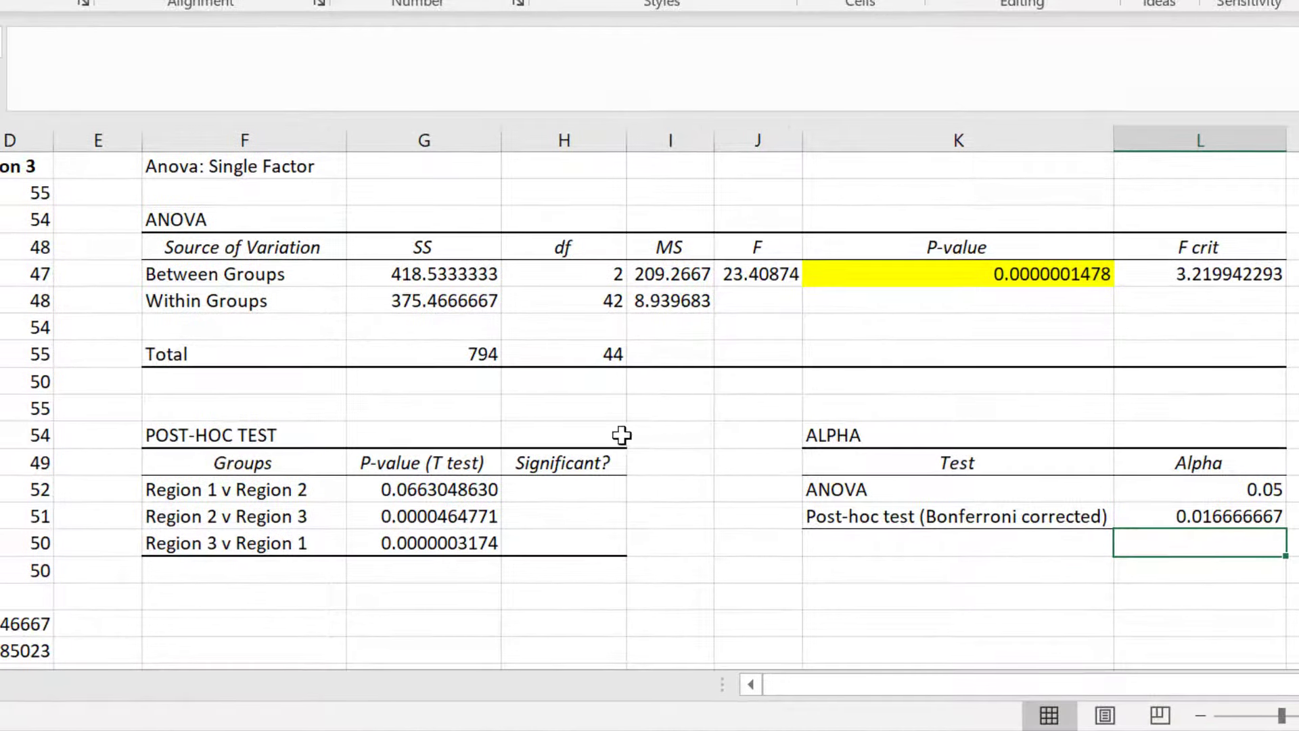
Enter =IF(G13<=$L$14,"Yes","No") in H13, locking the alpha reference, so it shows No.
click(575, 484)
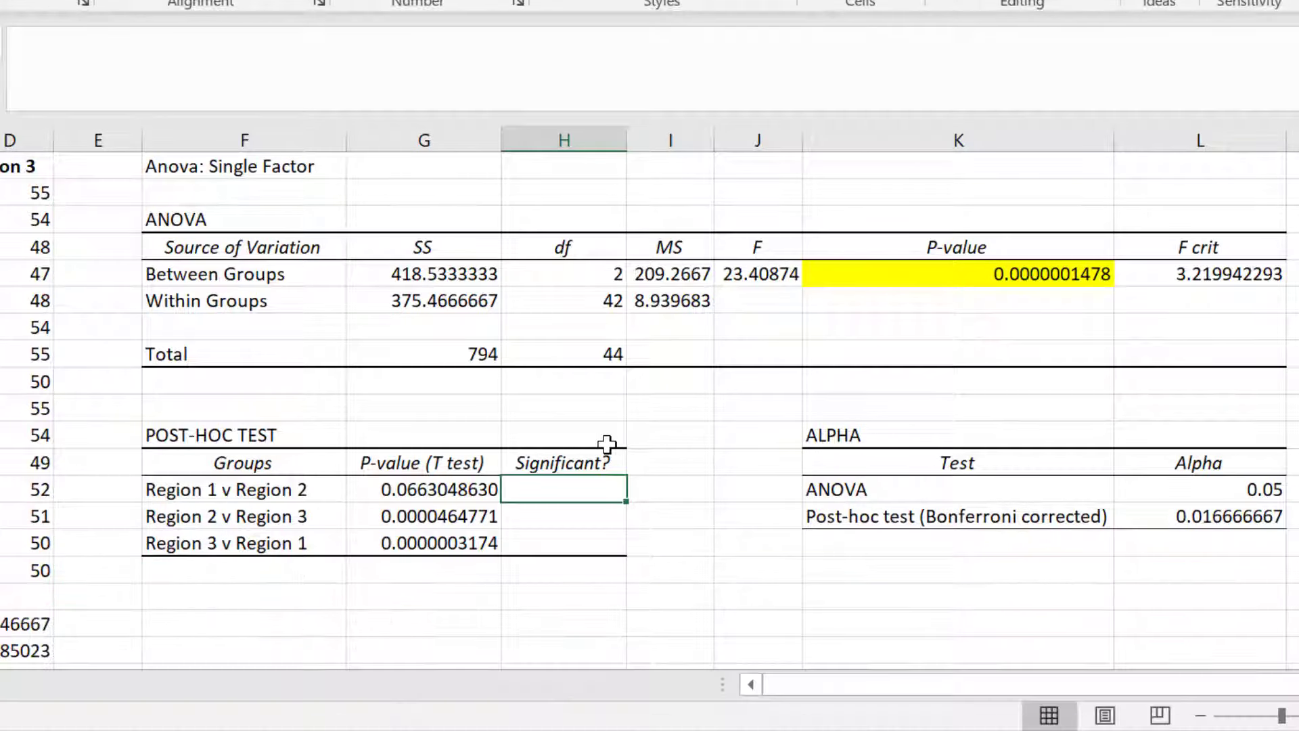
text(=IF()
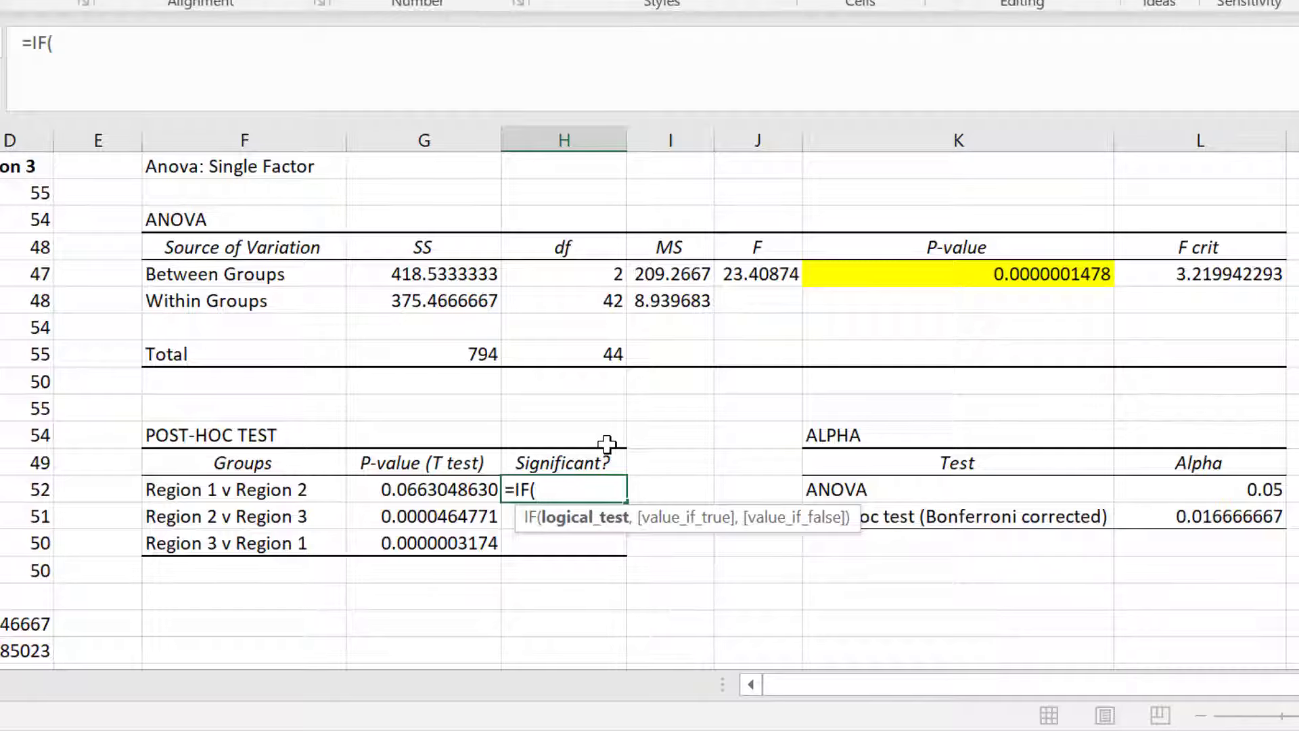
click(477, 489)
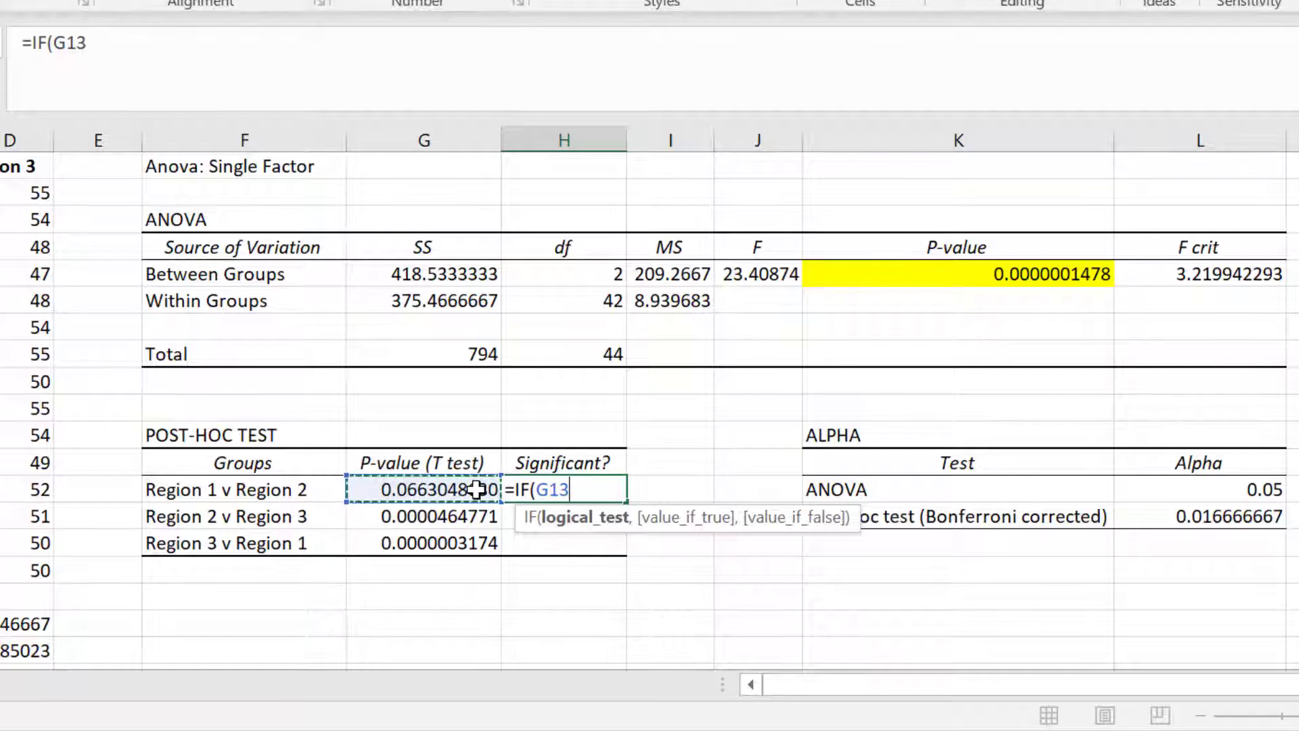
text(<)
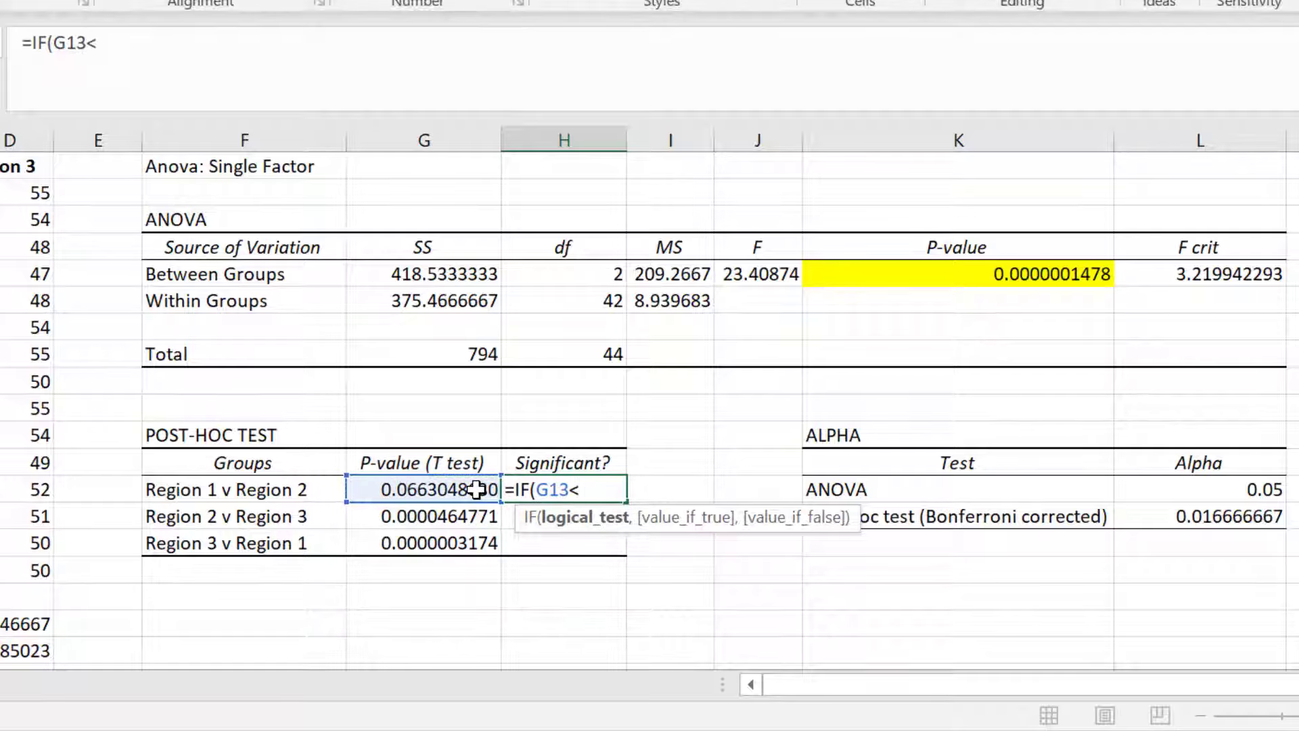
text(=)
click(1199, 510)
text(,)
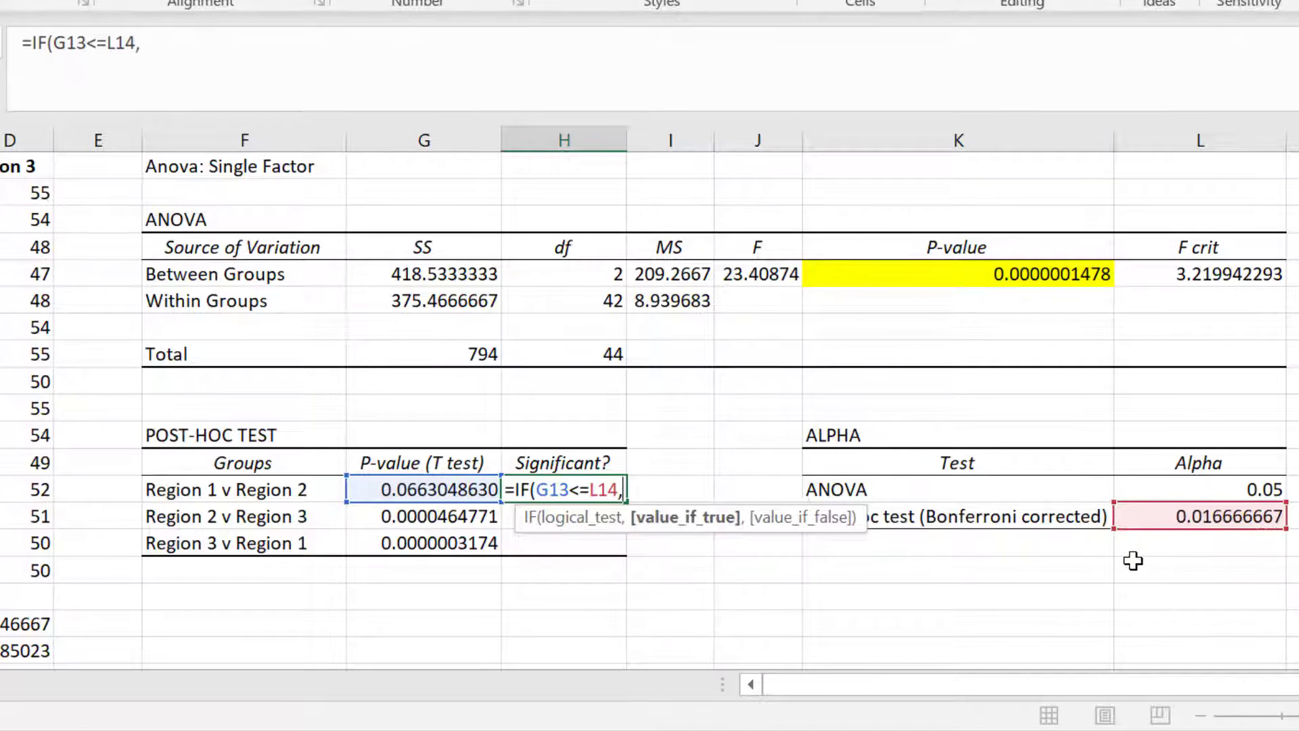
text("Yes)
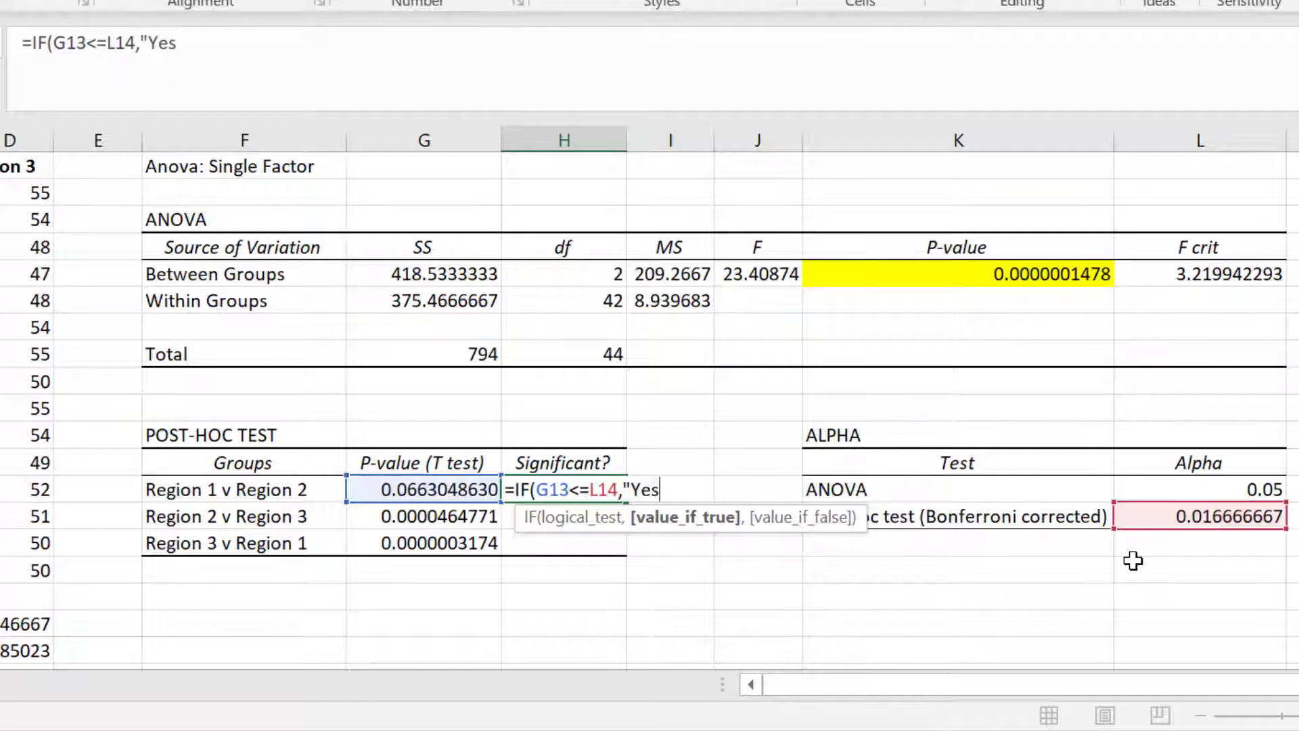
text(",)
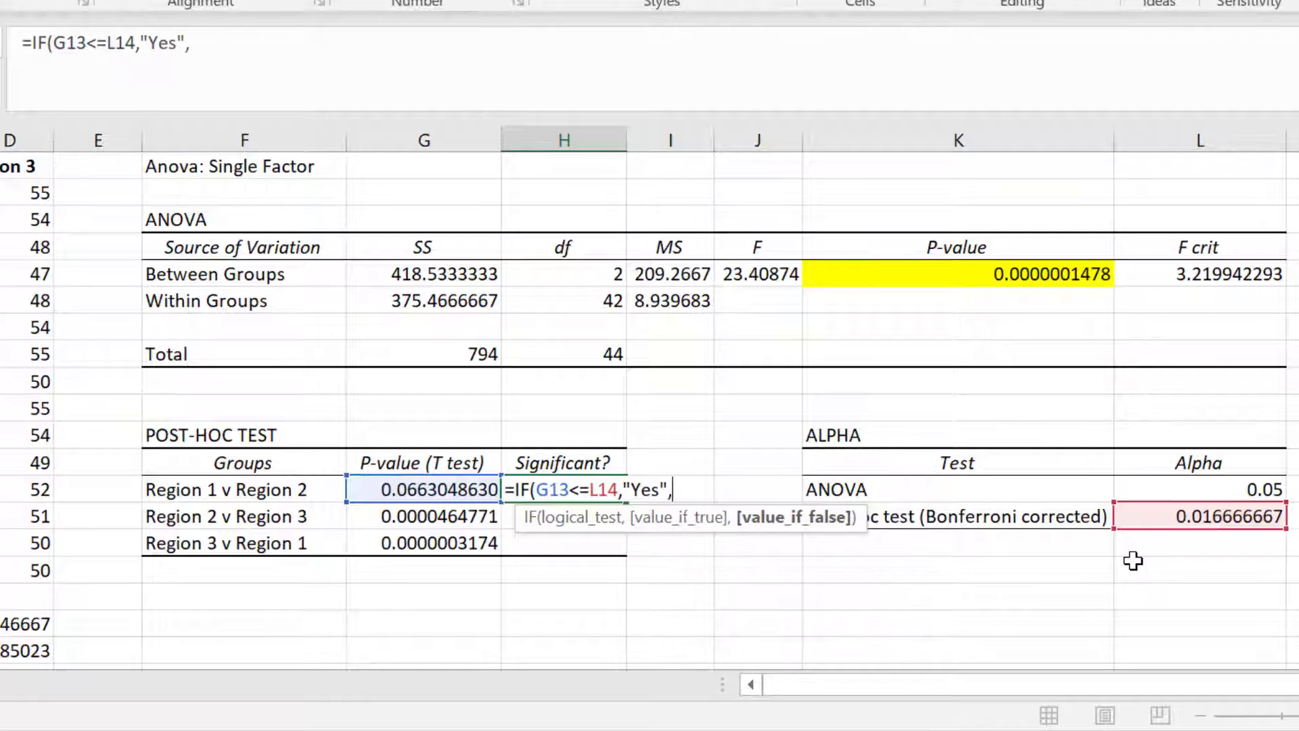
text("No"))
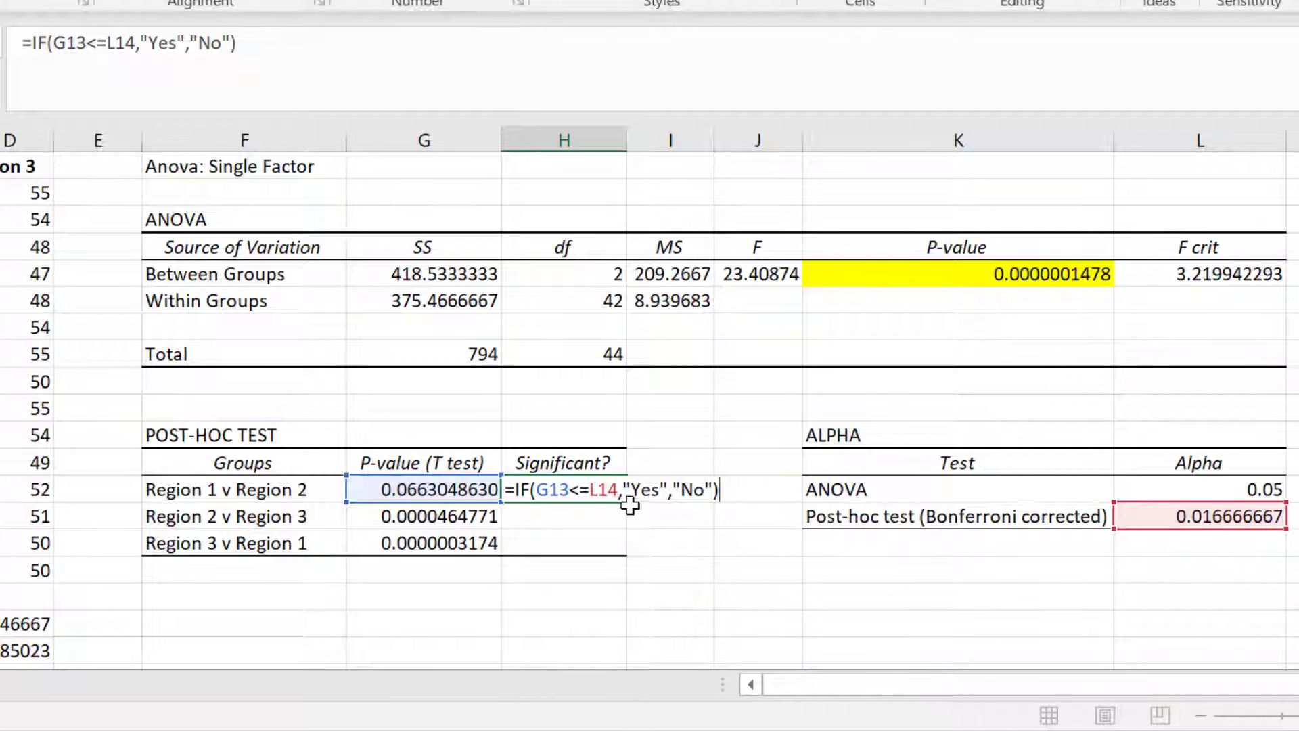
click(576, 492)
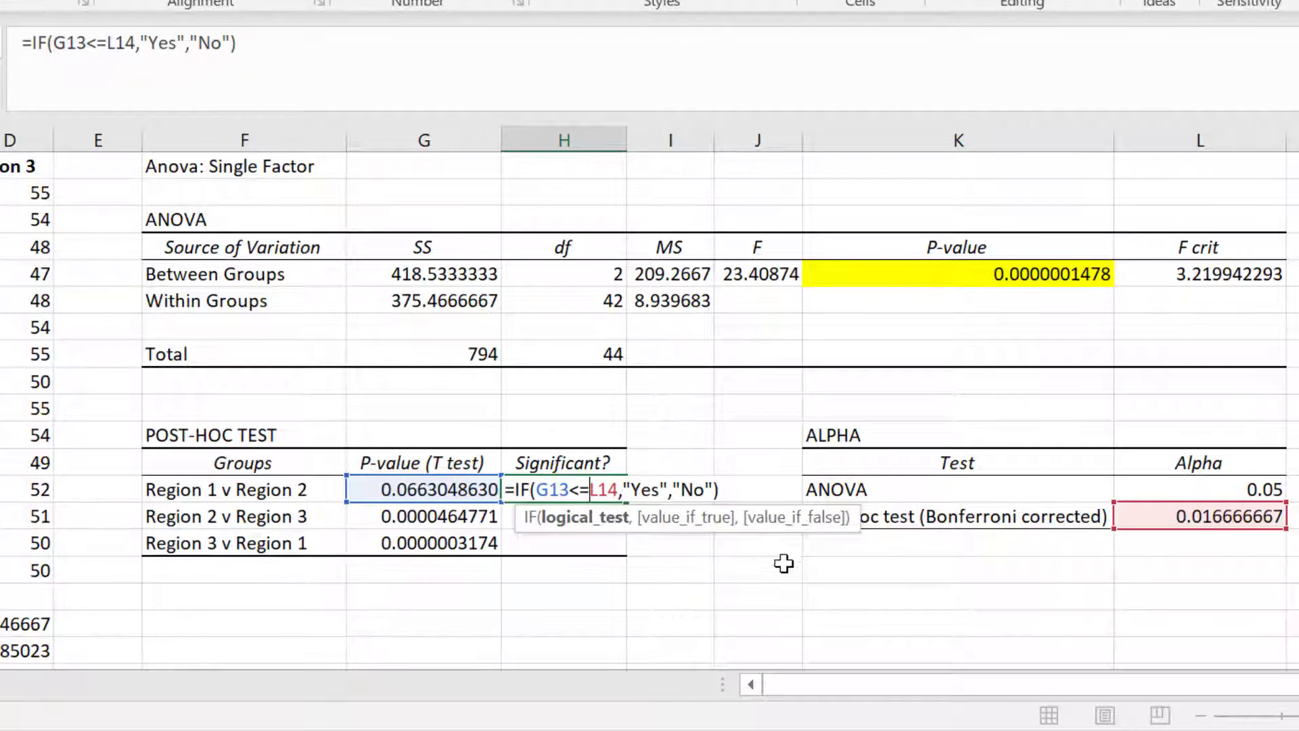
text($)
key(Right)
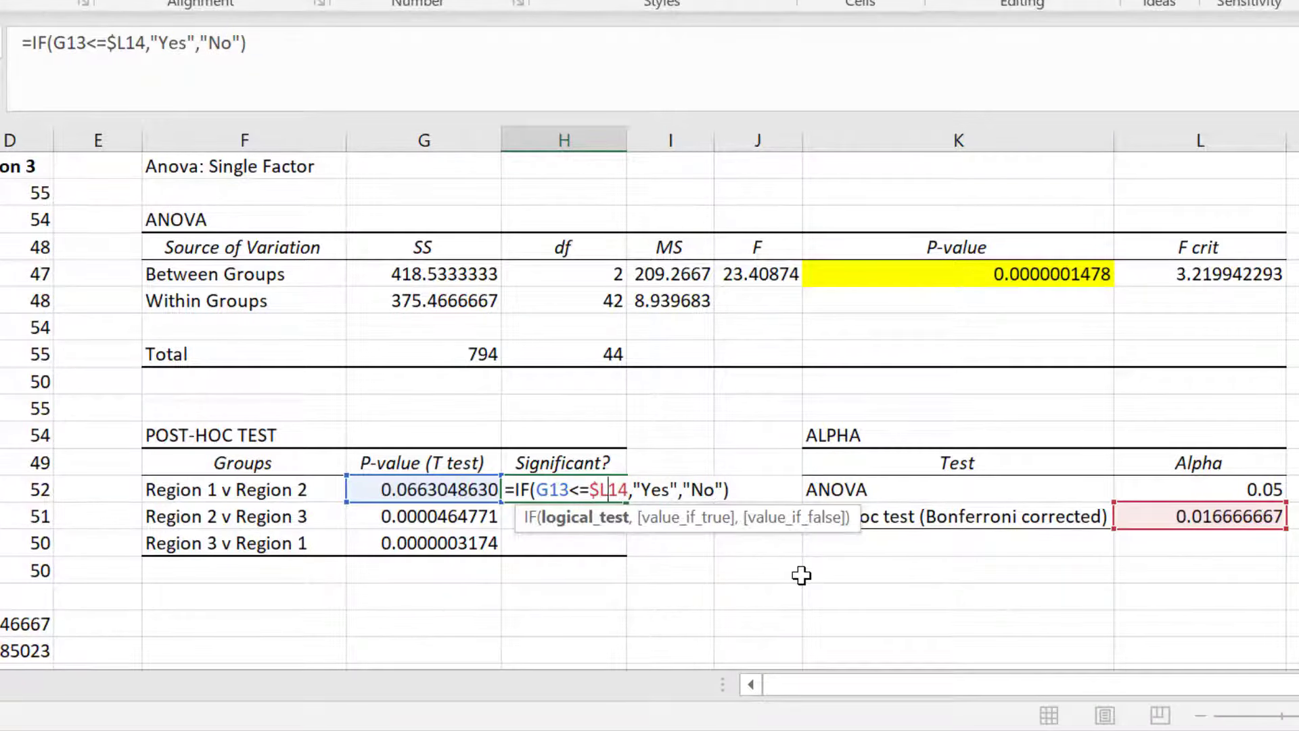
text($)
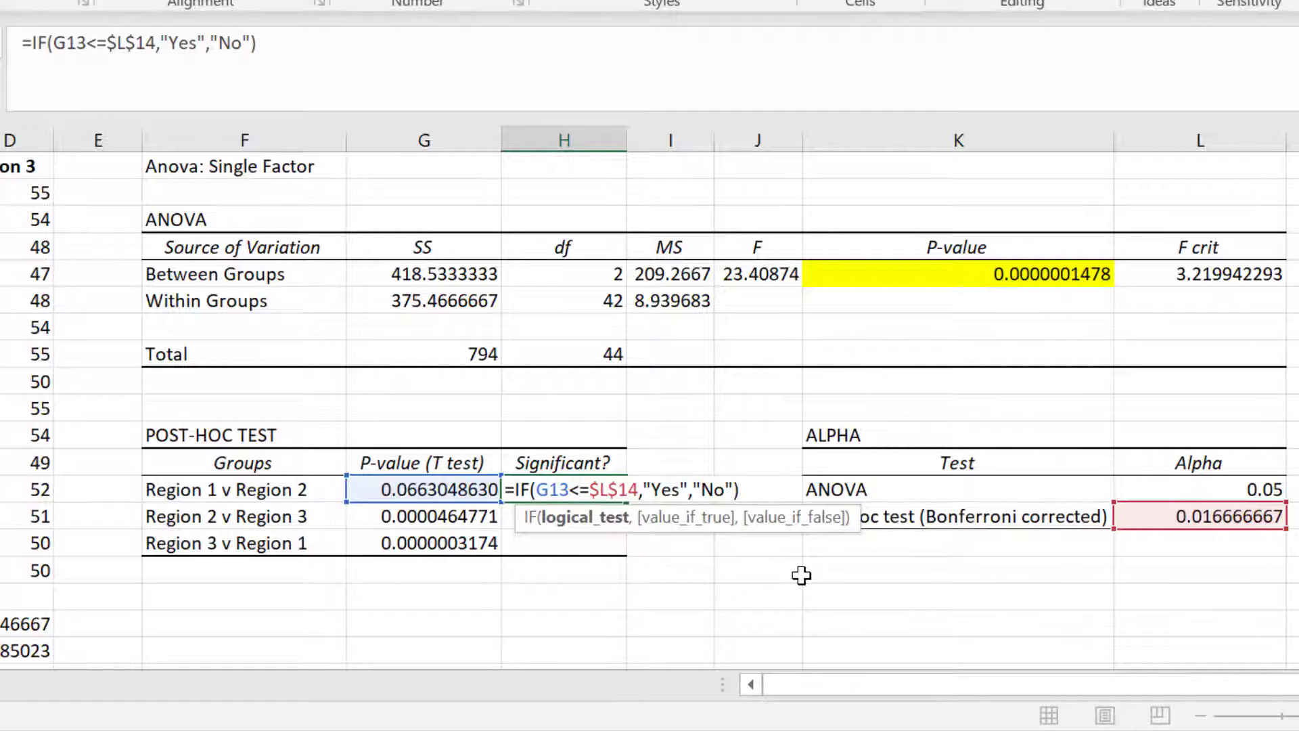
key(Return)
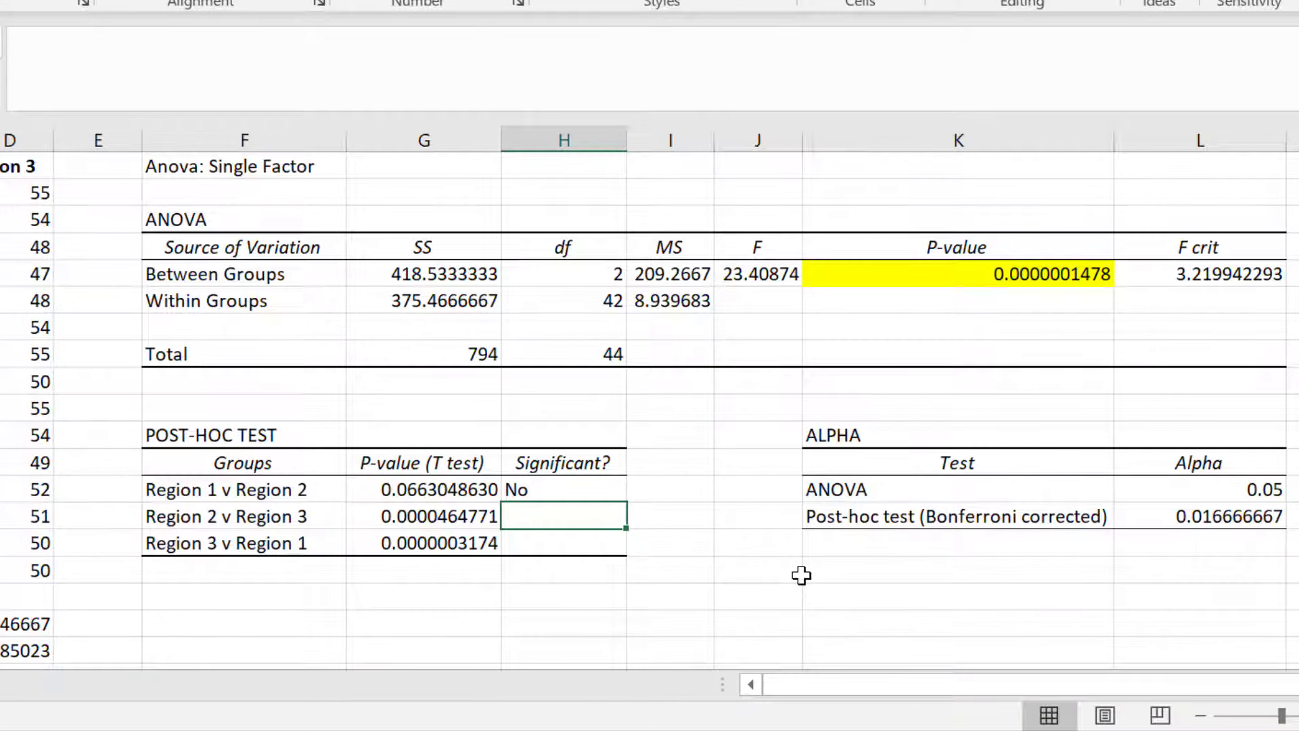
Fill the H13 significance formula down to H15, giving Yes for the remaining two pairs.
click(611, 482)
drag(627, 502, 617, 551)
click(736, 598)
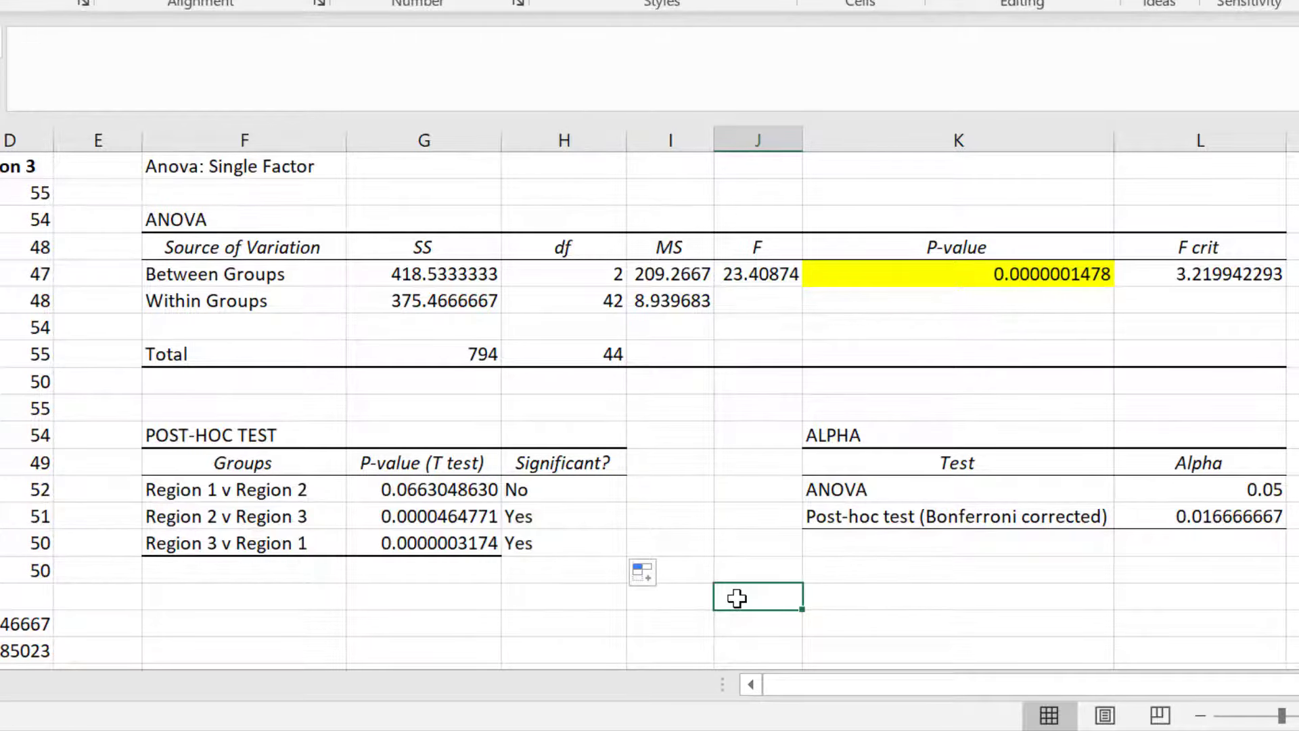